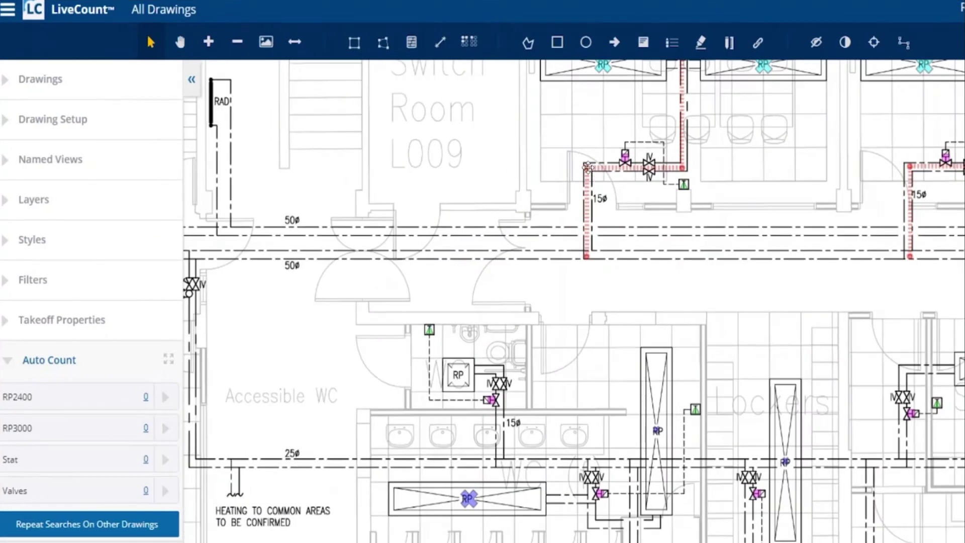
Show the properties panel for the red pipe markup on the LiveCount drawing
left_click(588, 167)
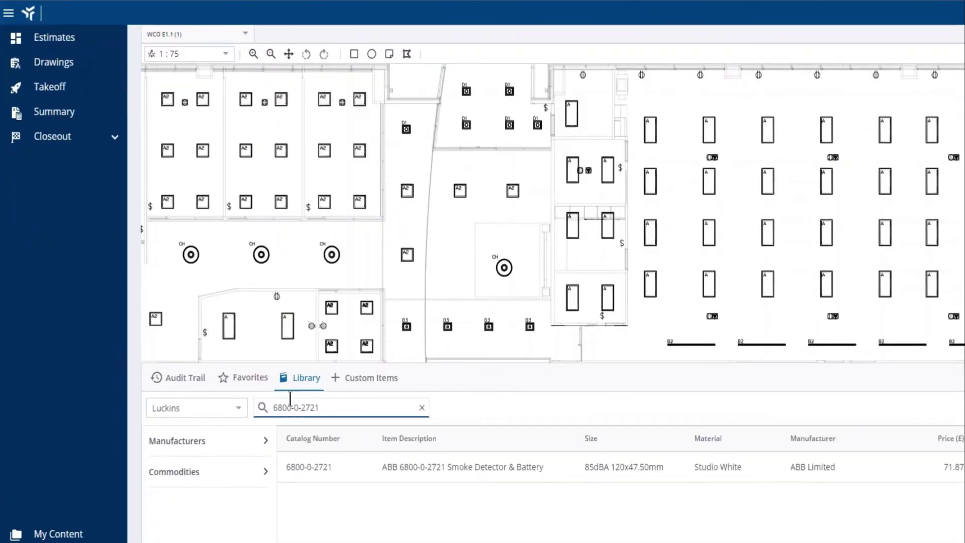
Make the Luckins ABB 6800-0-2721 Smoke Detector & Battery result a new takeoff item
left_click(424, 465)
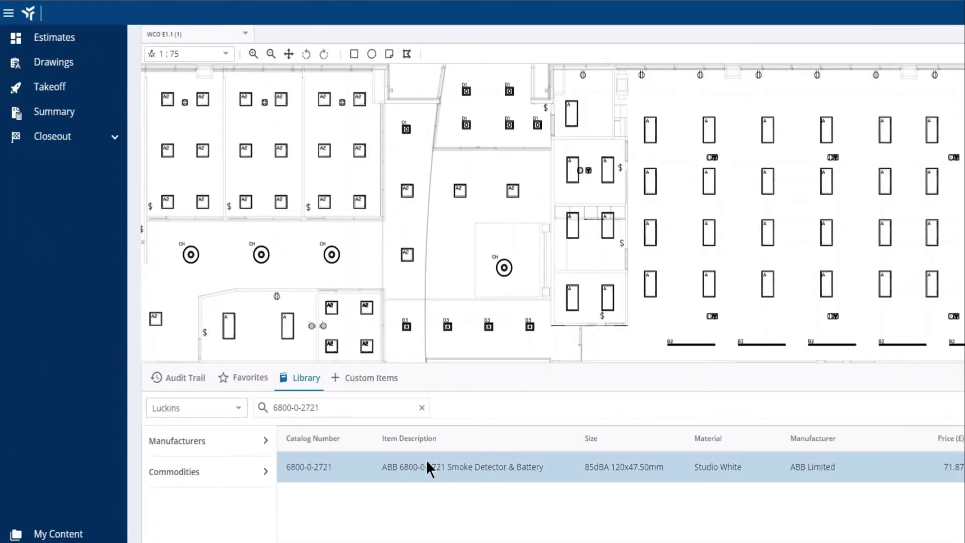
left_click(907, 411)
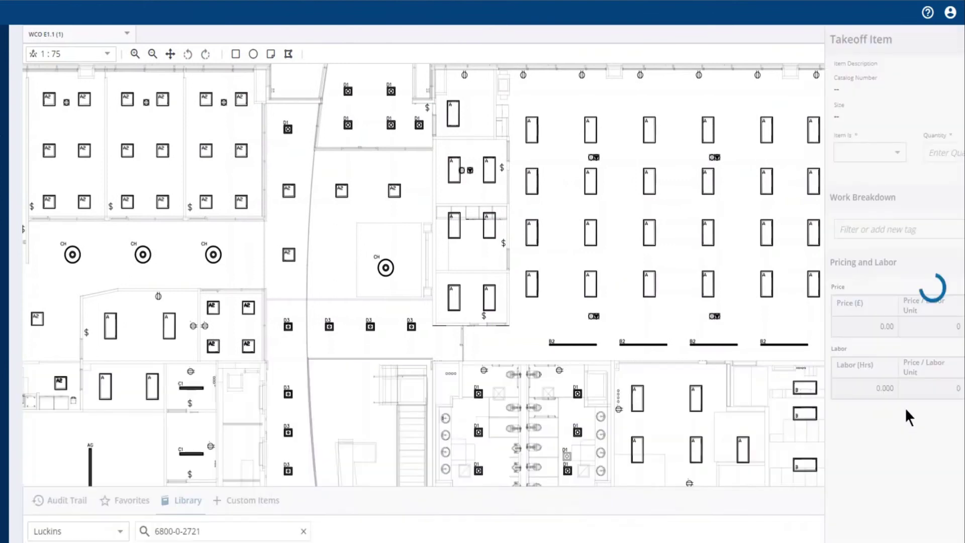